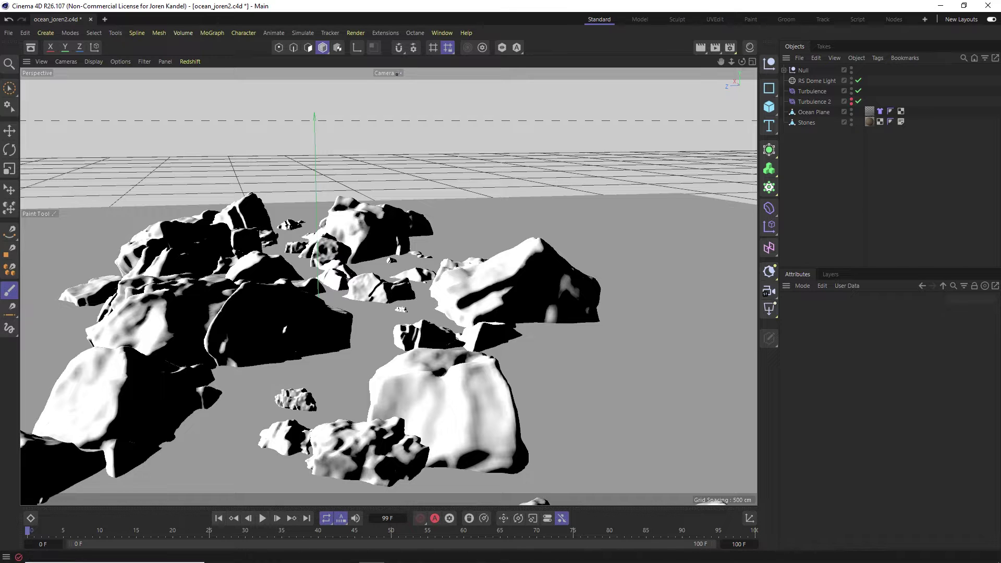
Step: Play the ocean simulation and examine the Ocean Plane's Cloth tag forces and the settings of Turbulence and Turbulence 2
left_click(263, 518)
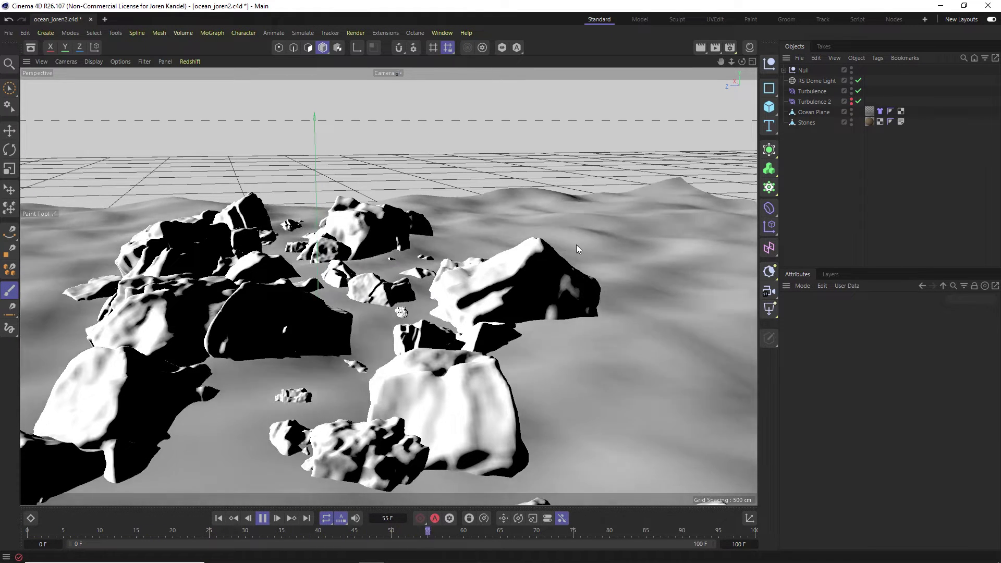
key("F8")
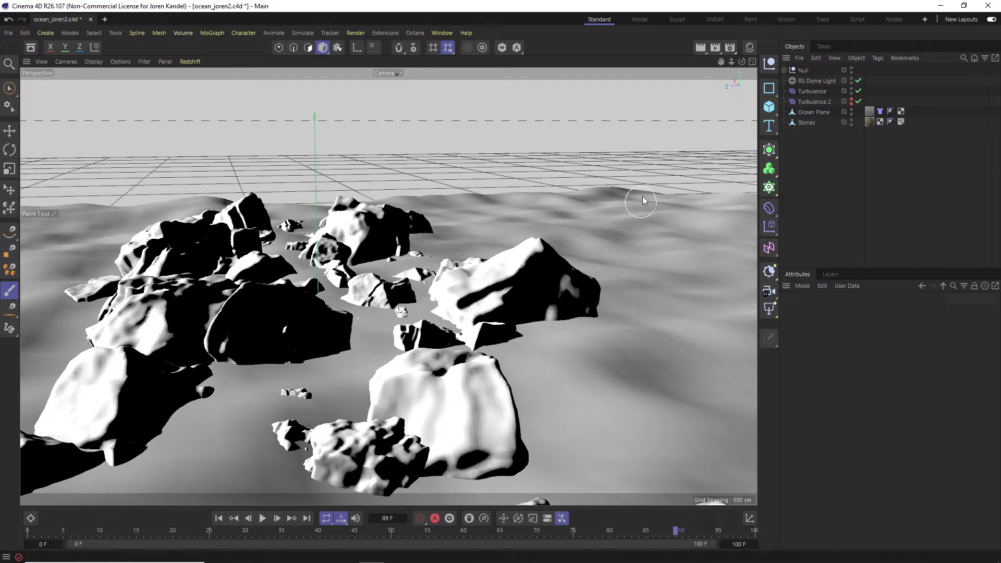
left_click(828, 113)
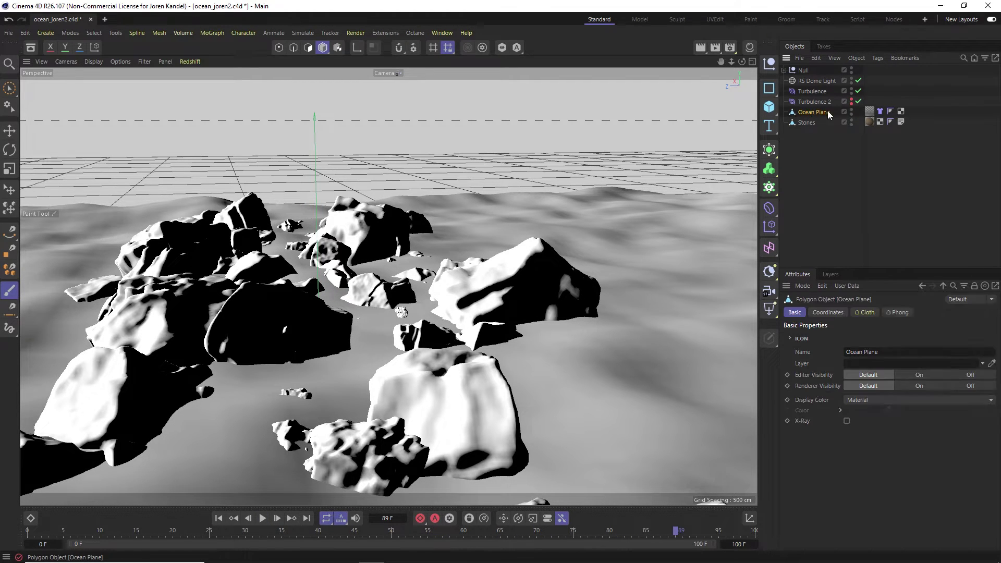
left_click(881, 112)
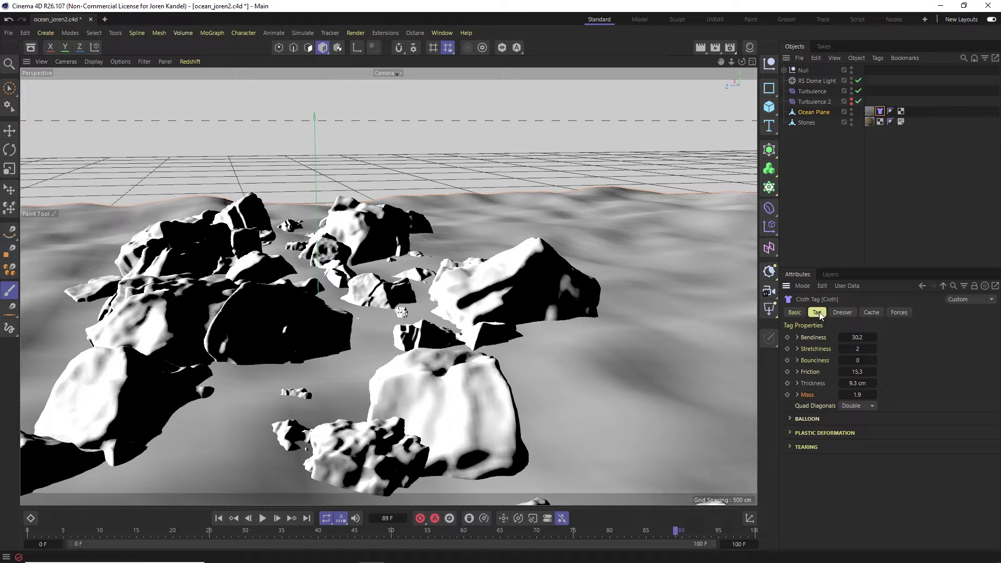
left_click(899, 313)
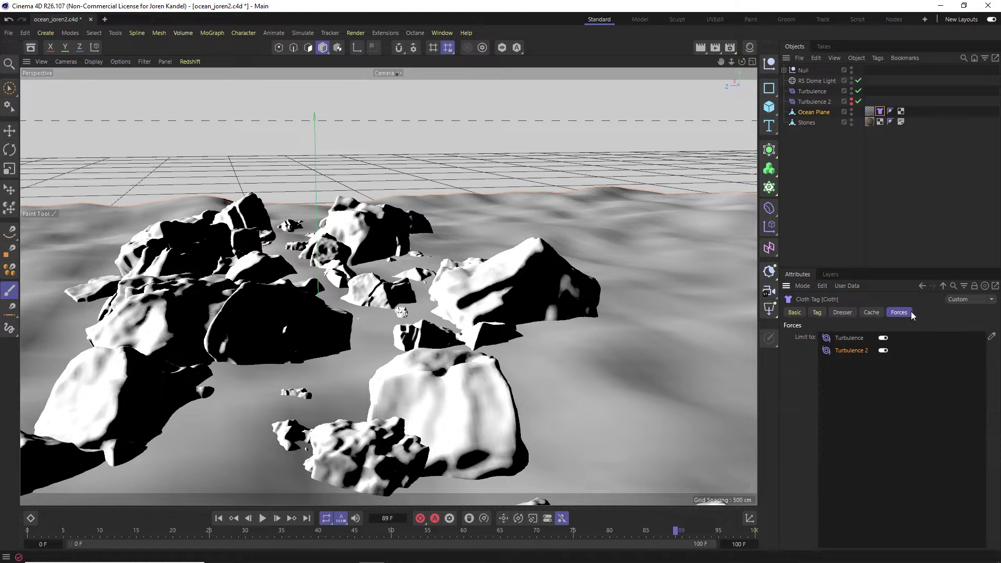
double_click(843, 337)
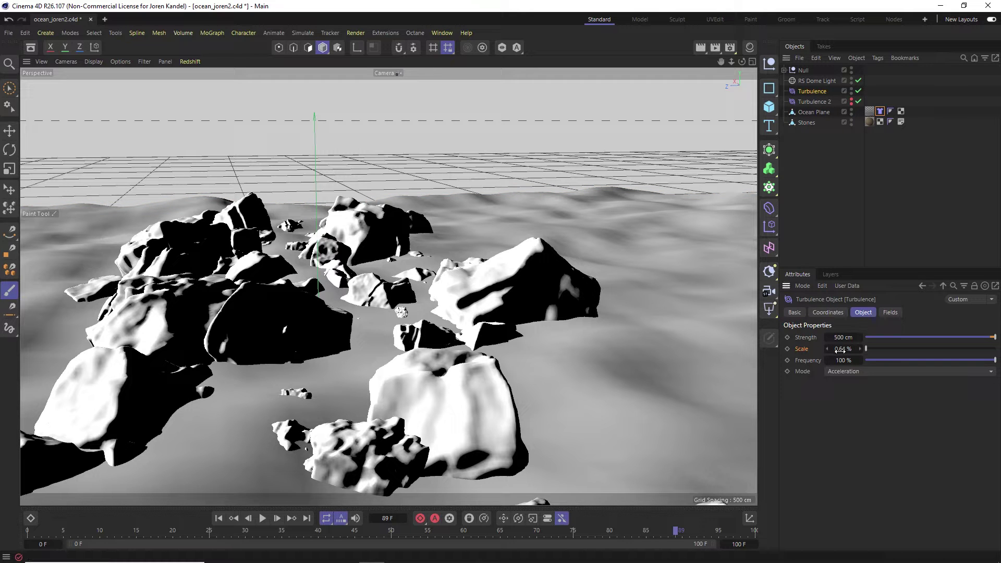
left_click(807, 102)
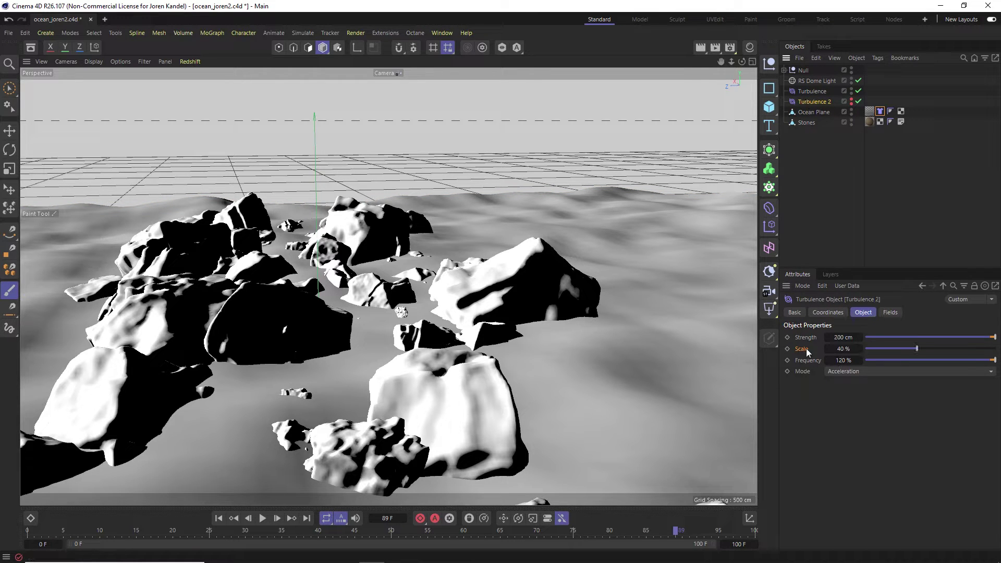
left_click(812, 91)
Step: Compare the simulation playback with both turbulence forces and with Turbulence disabled, ending with that force re-enabled
left_click(218, 519)
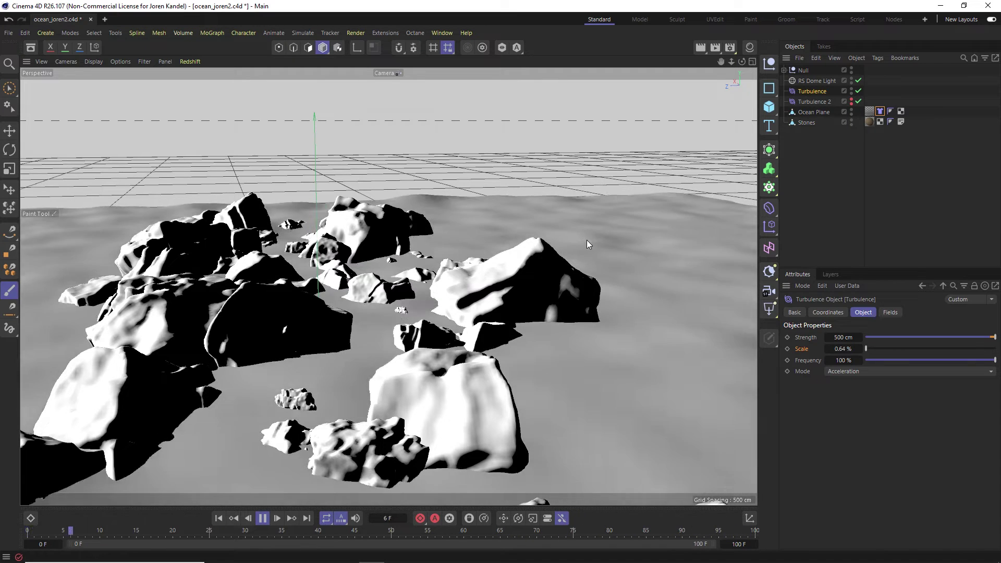
key("F8")
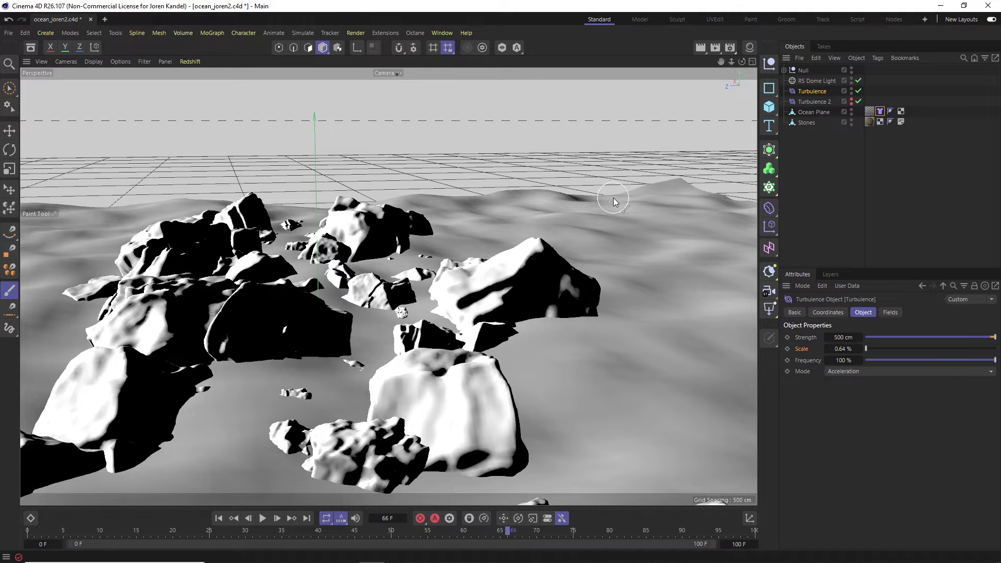
left_click(218, 519)
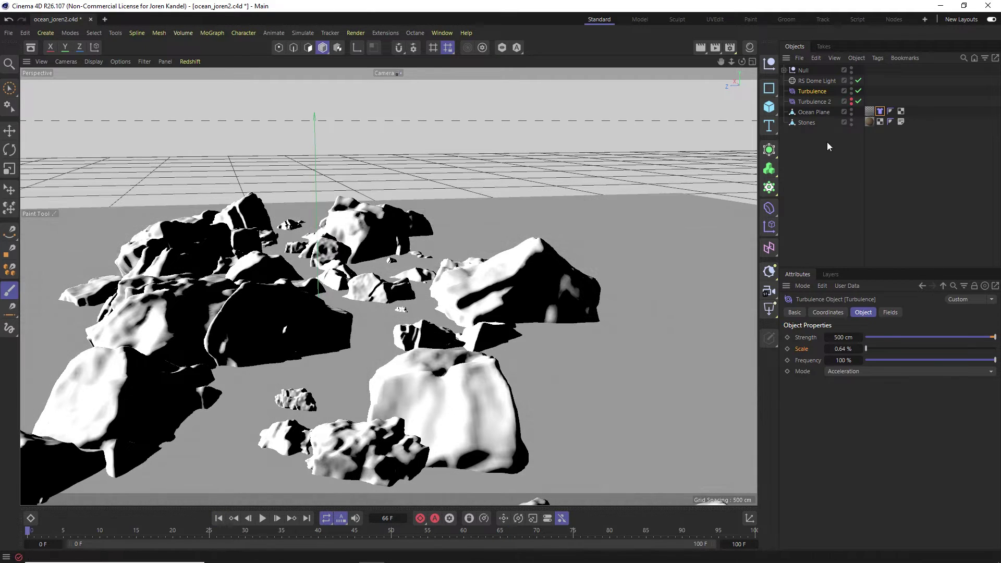
left_click(263, 519)
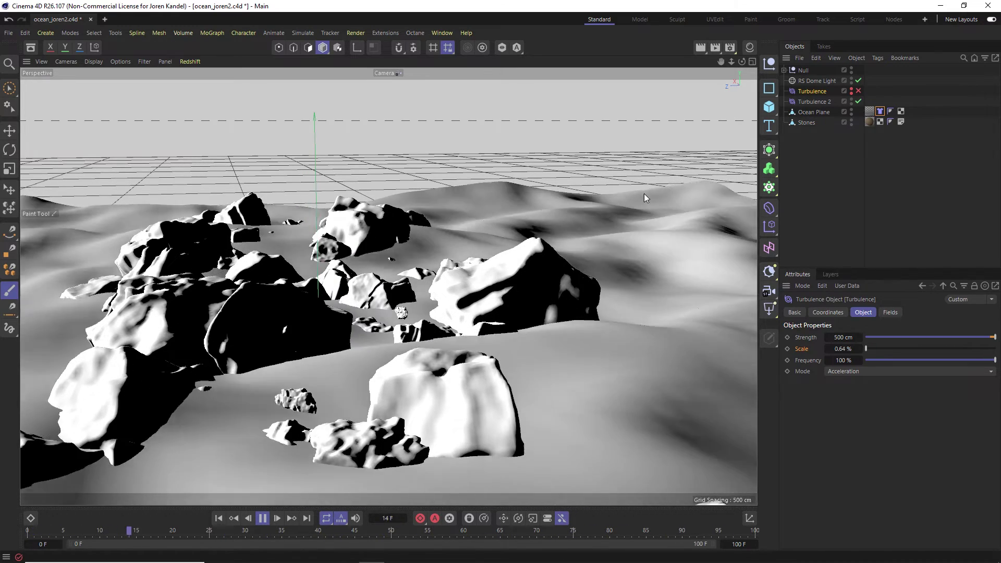
left_click(263, 518)
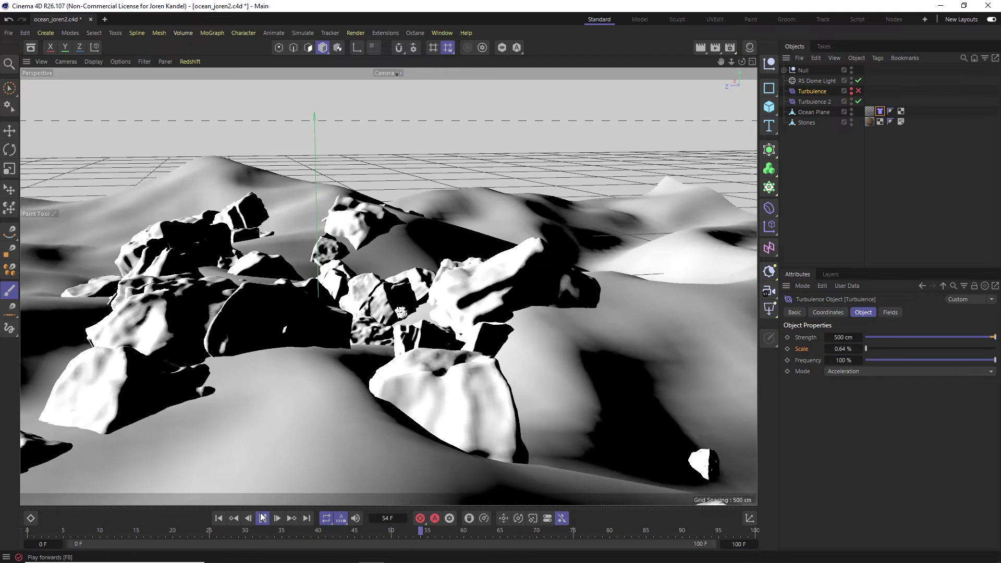
left_click(858, 91)
Step: Add a Vertex Map tag to the Ocean Plane and enable Use Fields on it
left_click(814, 111)
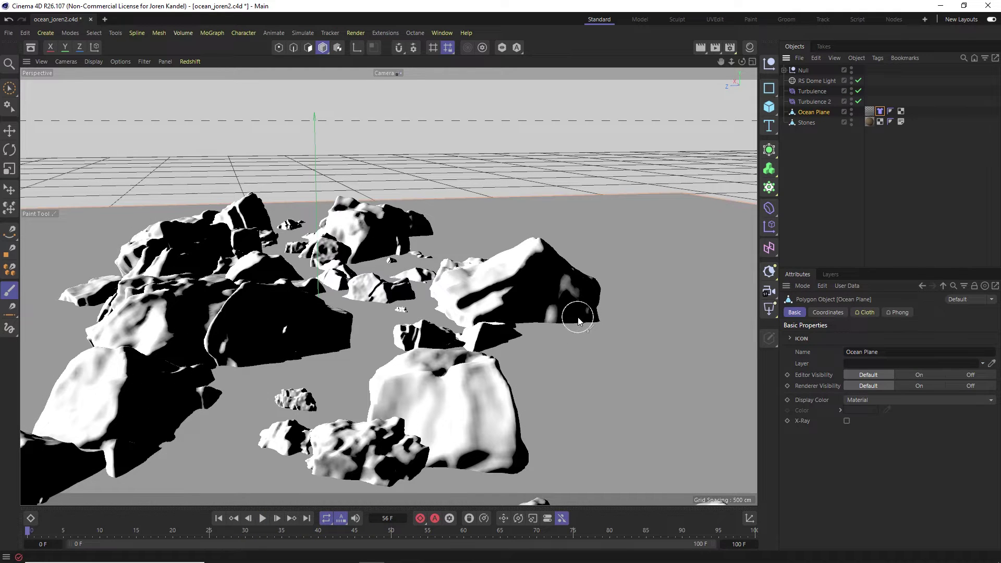
right_click(822, 115)
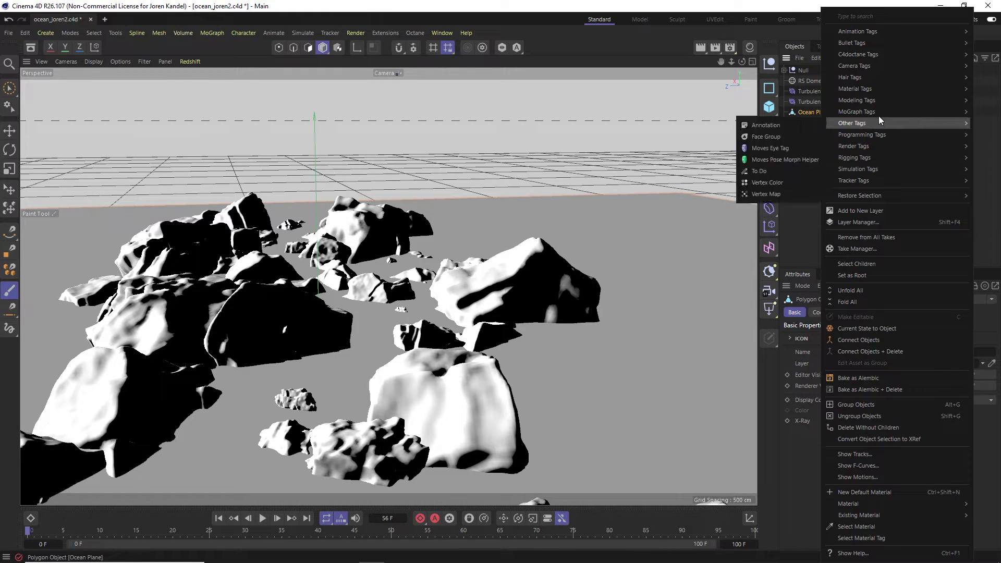
mouse_move(850, 123)
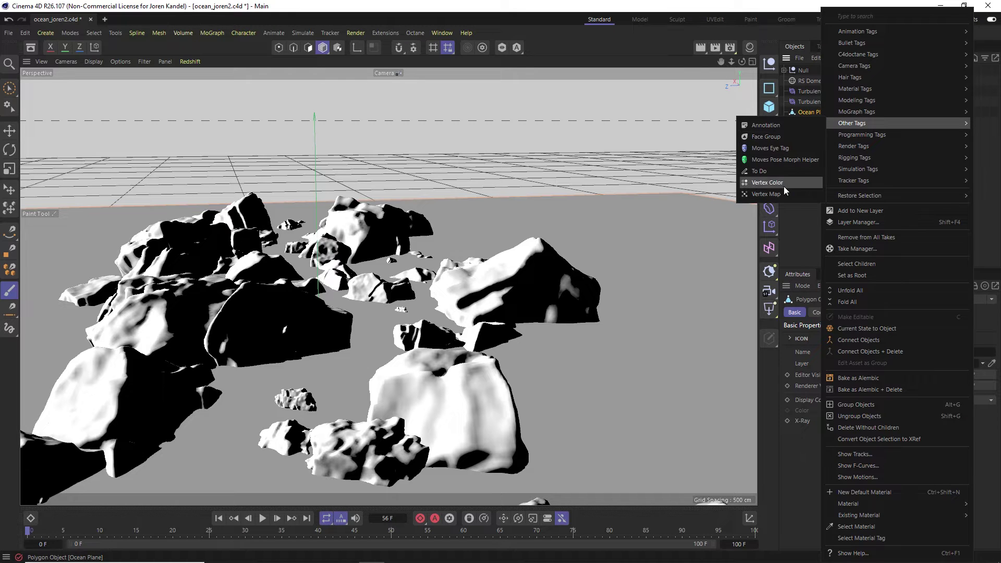
left_click(765, 194)
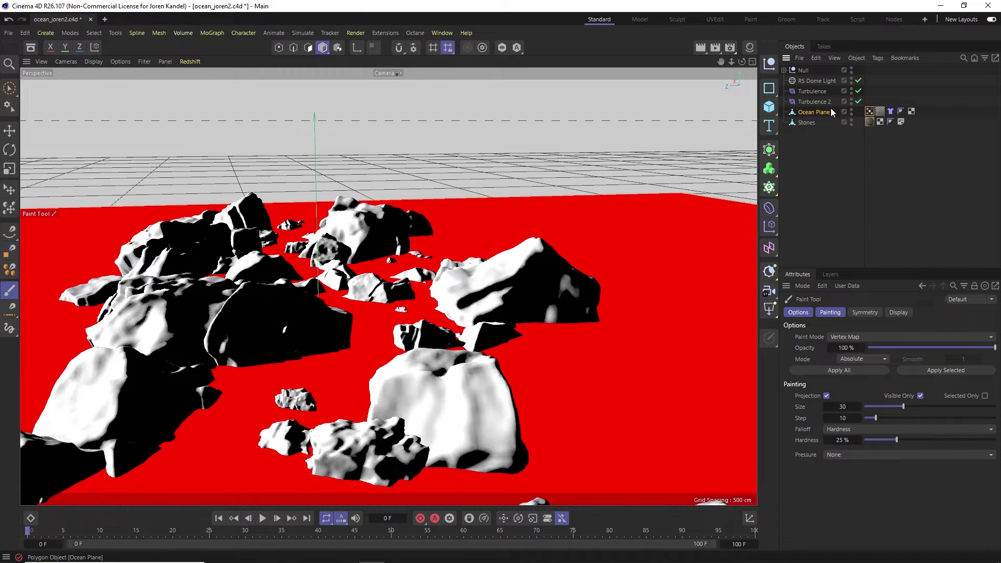
left_click(870, 111)
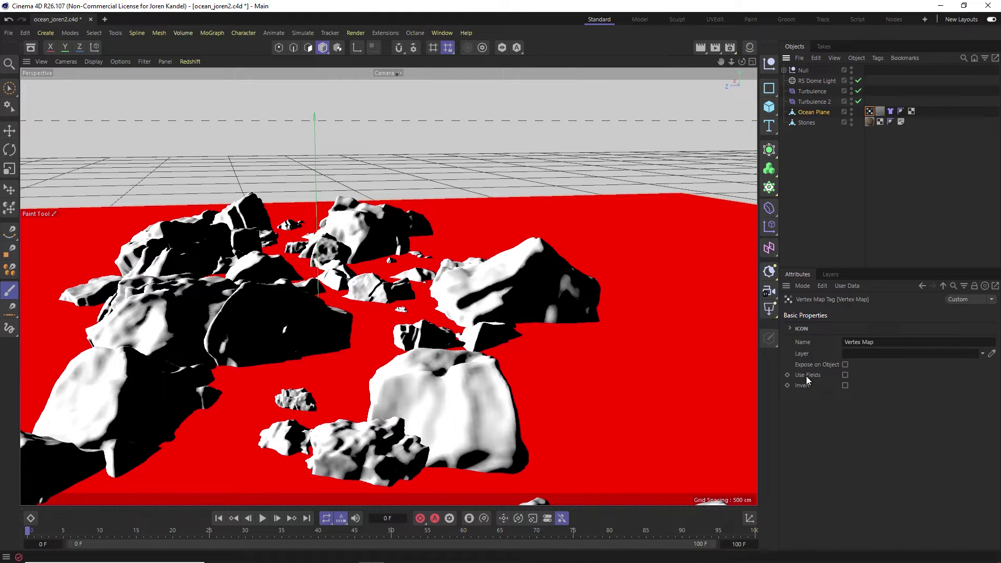
left_click(845, 374)
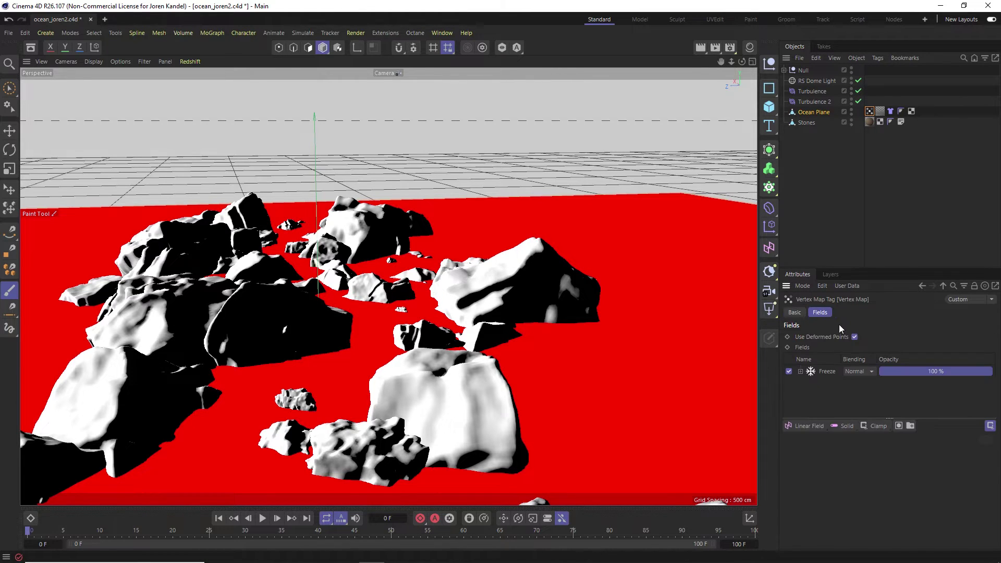
Step: Replace the vertex map's Freeze layer with the Stones object as a point field with a 40 cm radius
left_click(824, 373)
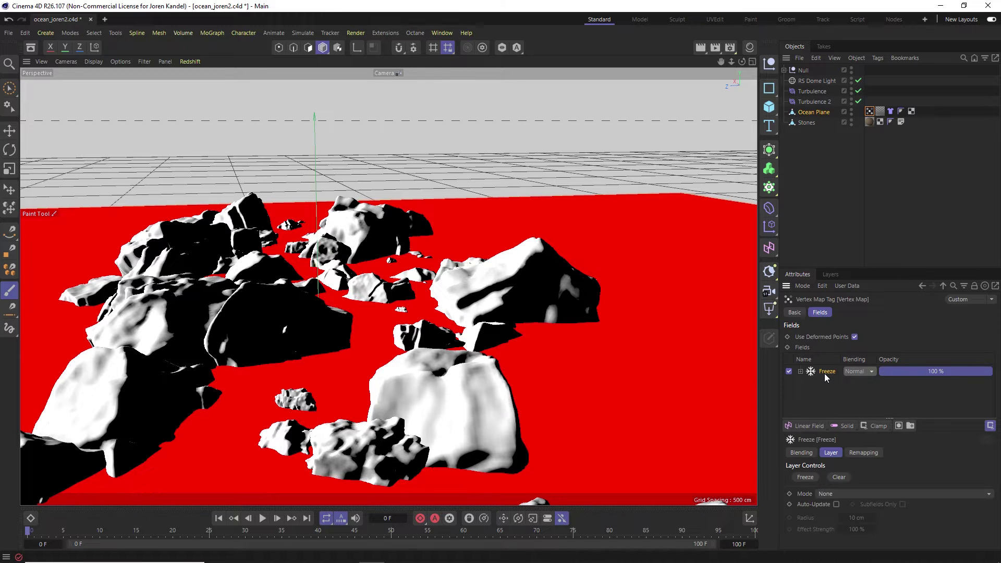
key("Delete")
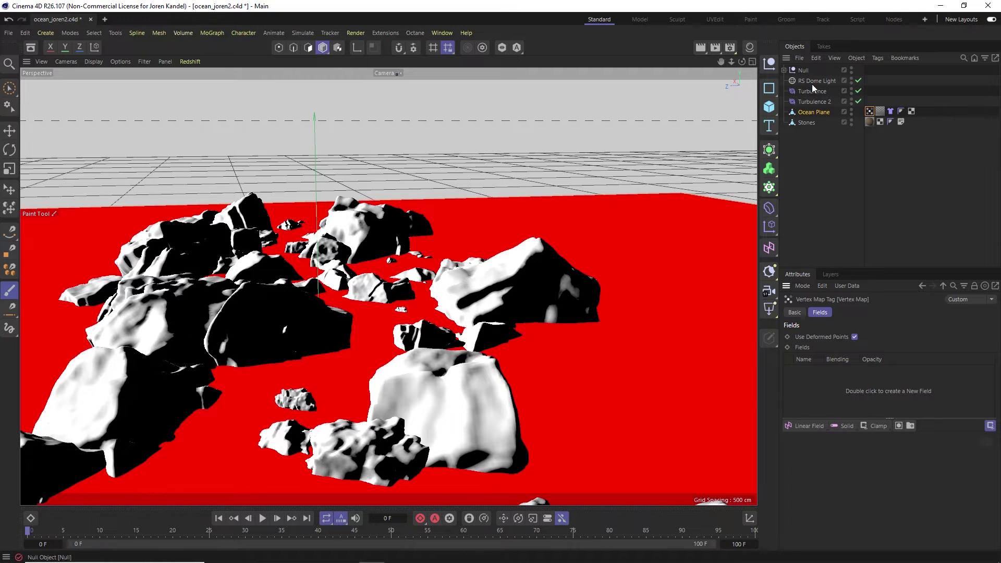
left_click_drag(804, 123, 857, 403)
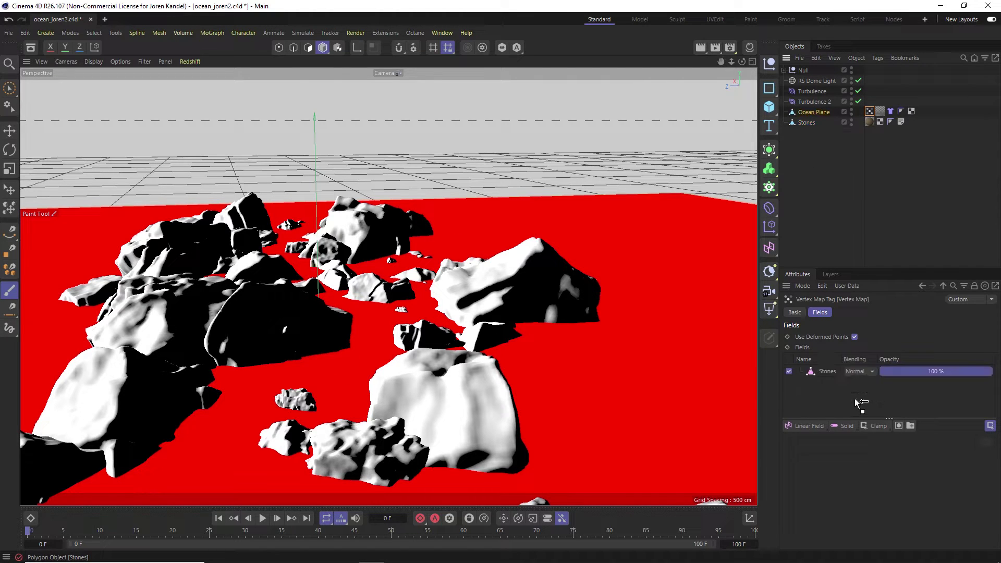
left_click(824, 372)
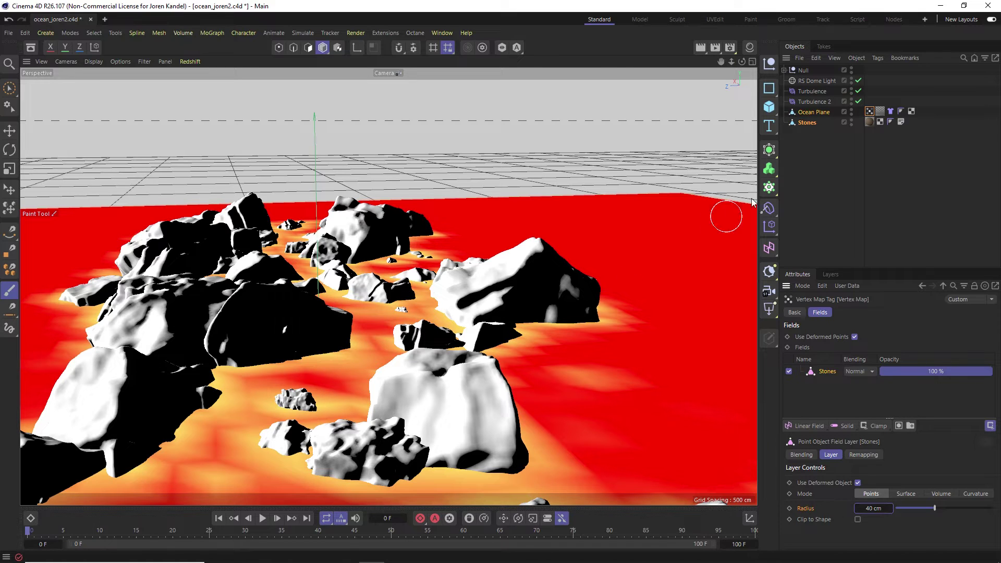
Step: Limit Turbulence 2 with the Ocean Plane's vertex map as its field and clear the object selection
left_click(816, 101)
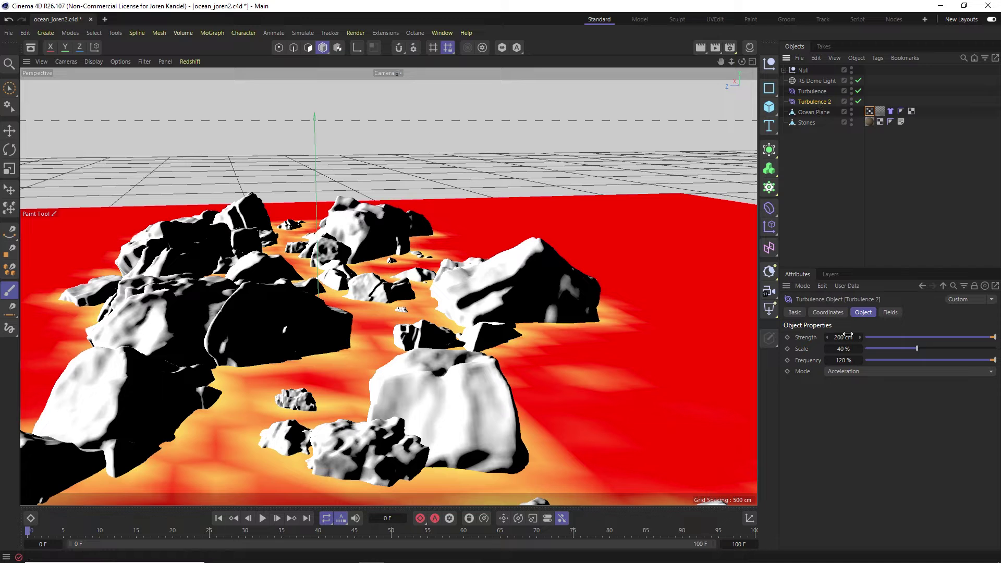
left_click(892, 313)
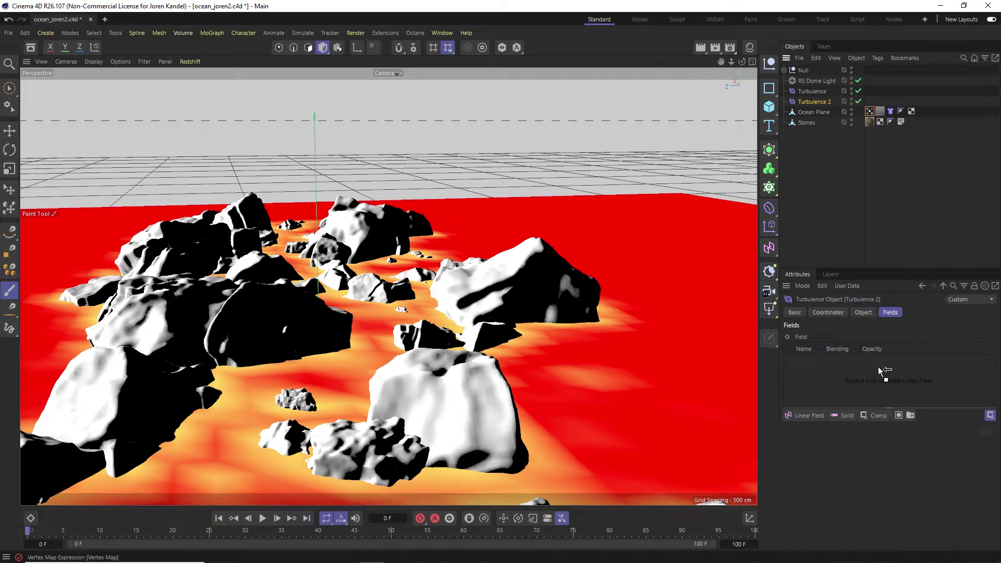
left_click_drag(864, 377, 863, 375)
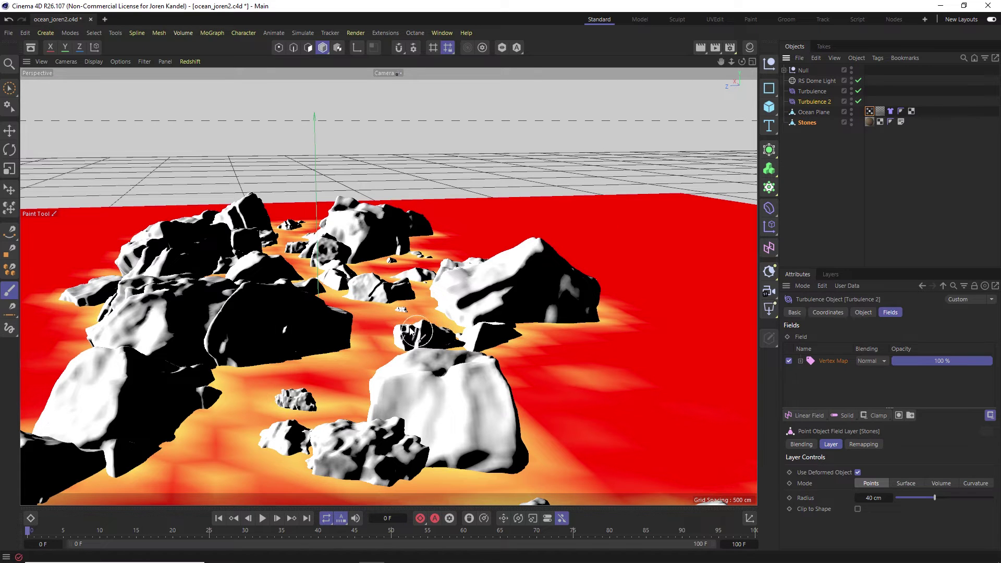
left_click(840, 171)
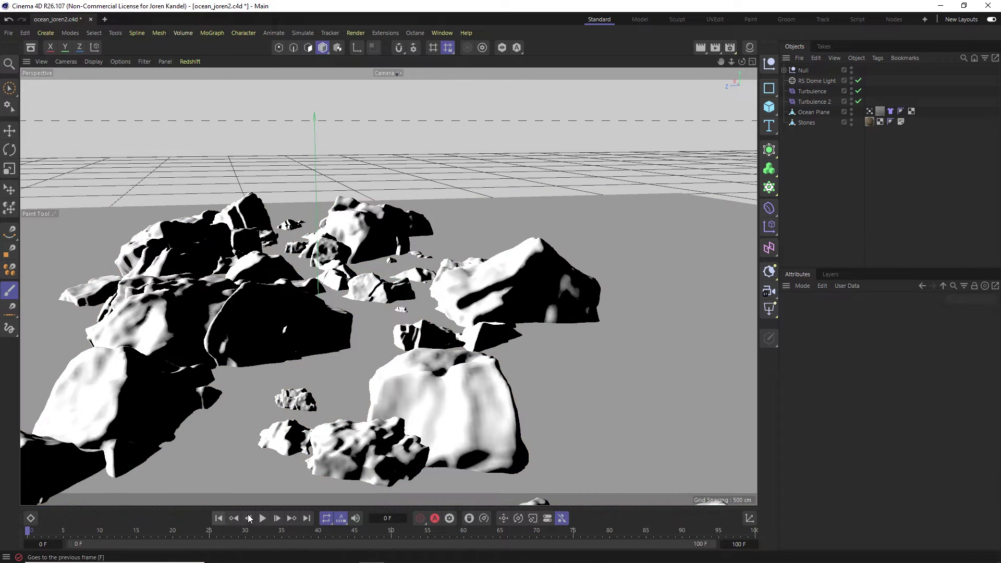
Step: Set the strength of Turbulence 2 to 400 cm and replay the simulation to check the waves
left_click(263, 519)
left_click(814, 101)
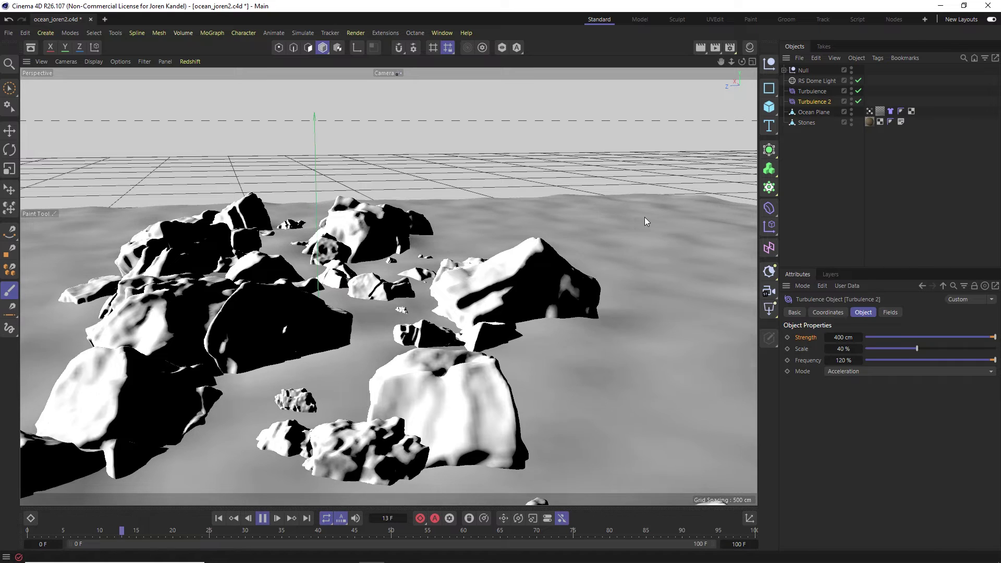
key("F8")
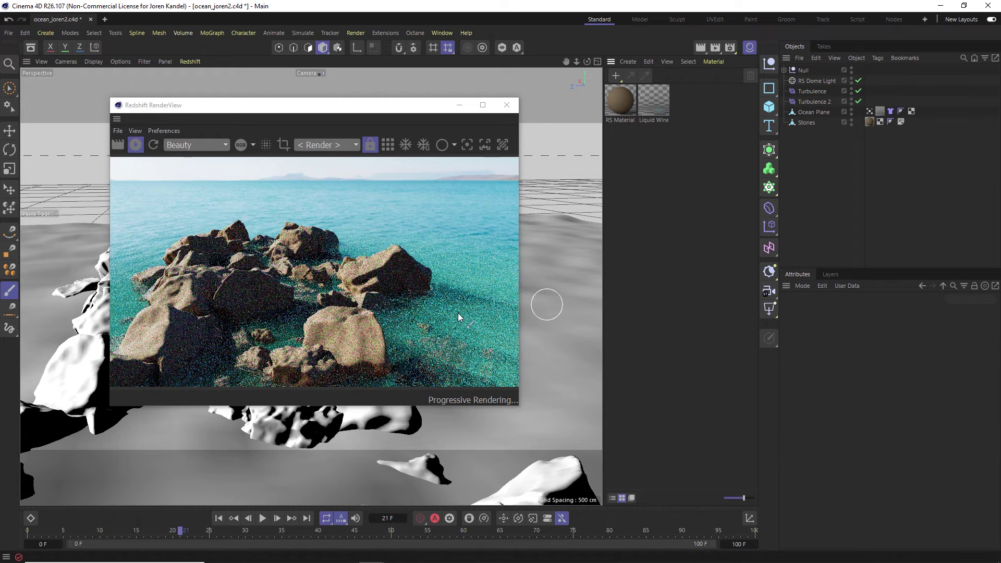
Step: Select the Ocean Plane and shift the Redshift RenderView around to compare the rendered water with the viewport geometry
mouse_move(330, 105)
left_mouse_down()
mouse_move(572, 129)
mouse_move(336, 108)
left_mouse_up()
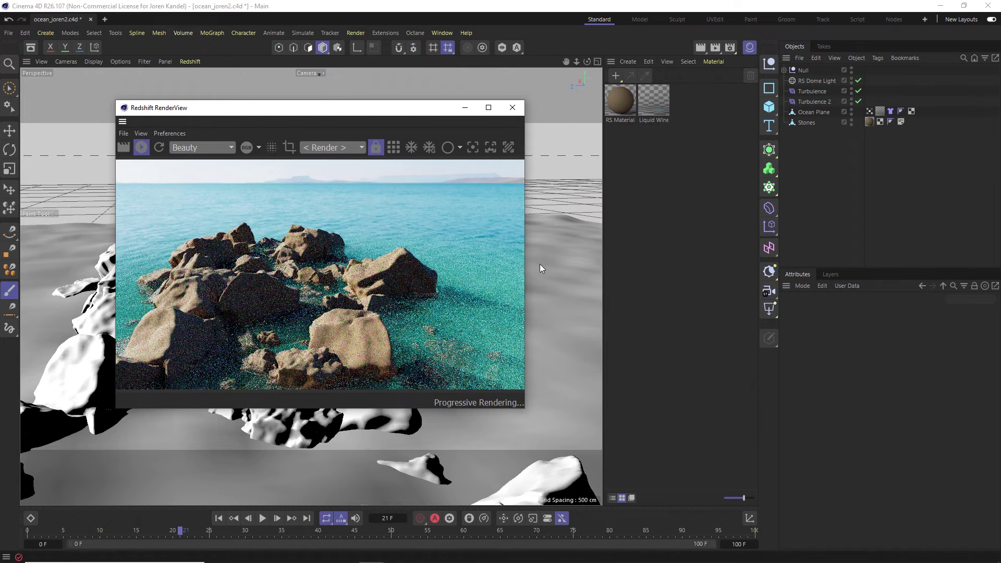
left_click(809, 112)
left_click_drag(390, 115, 937, 268)
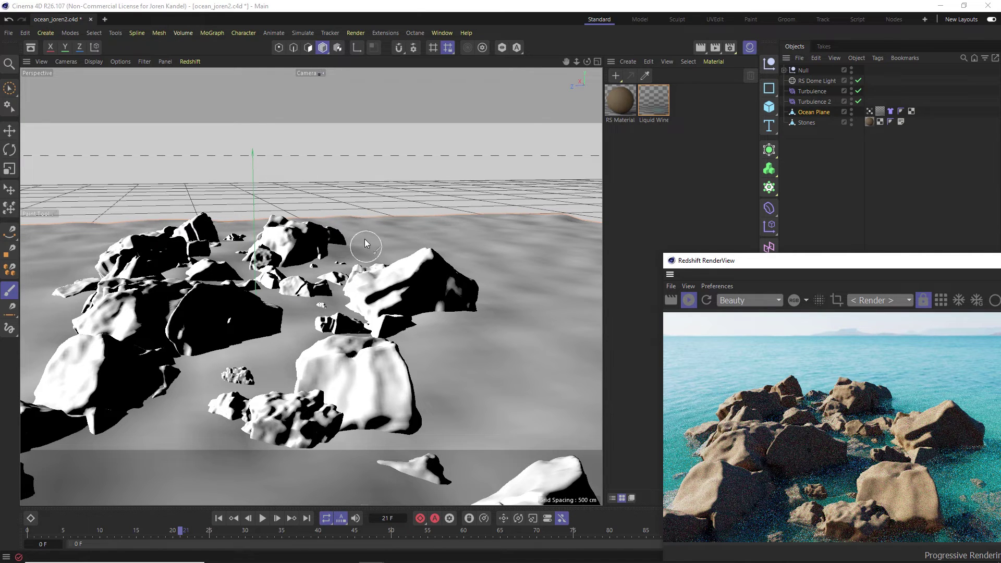
left_click_drag(863, 261, 750, 215)
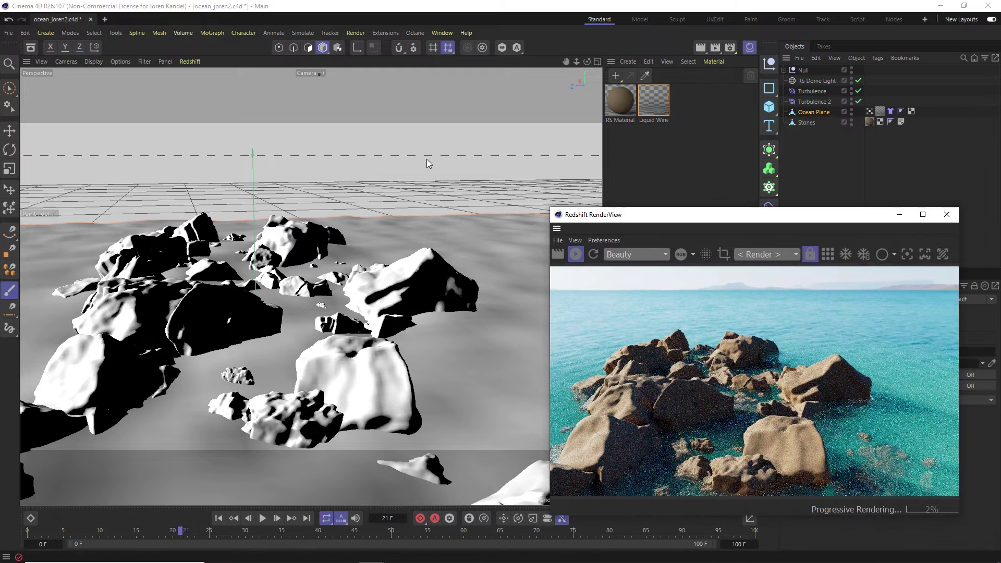
left_click_drag(600, 214, 168, 147)
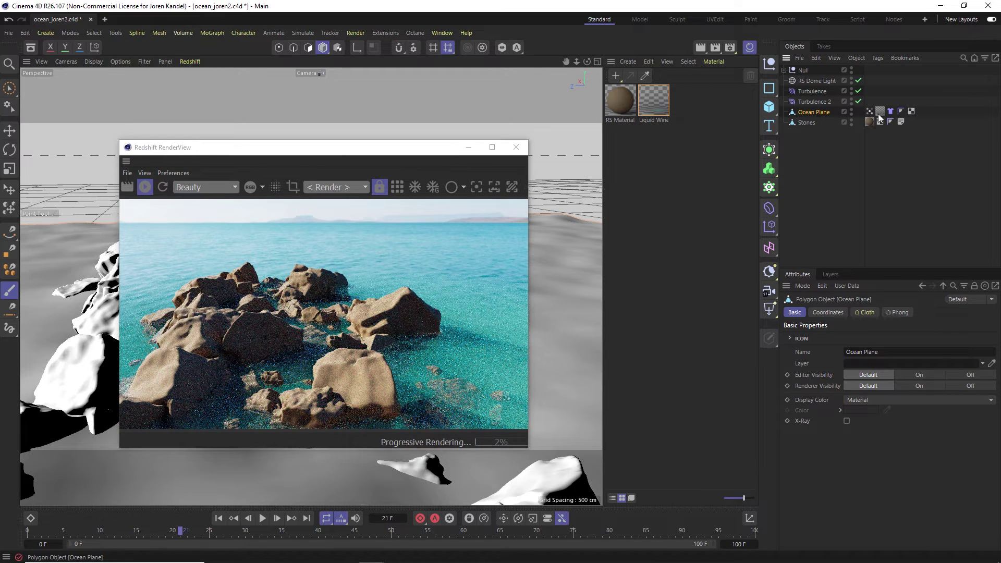
Step: Open the Ocean Plane's Liquid Wine Red 001 material in the Node Editor and arrange it so the render view stays visible
double_click(650, 91)
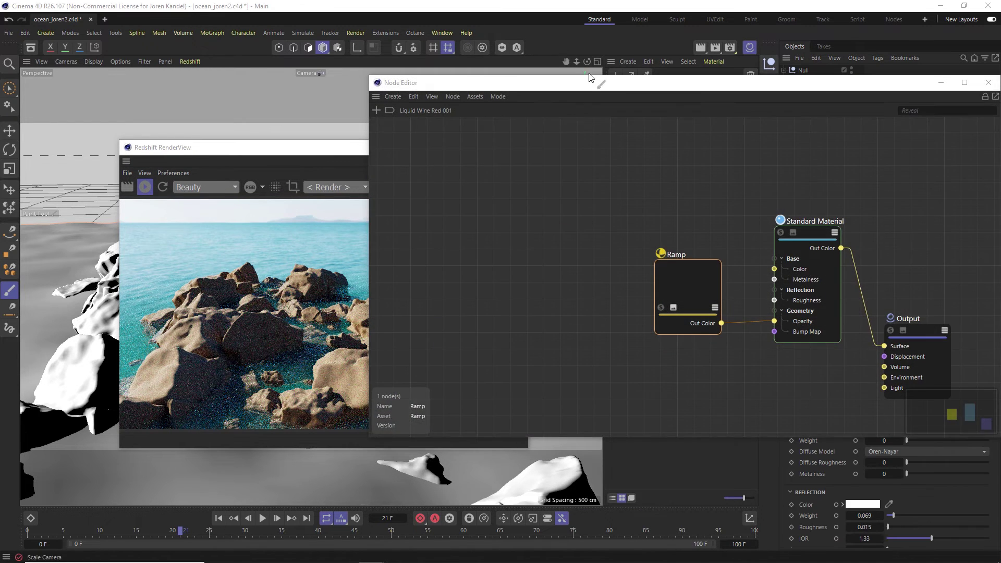
left_click_drag(597, 84, 519, 225)
left_click_drag(326, 147, 211, 29)
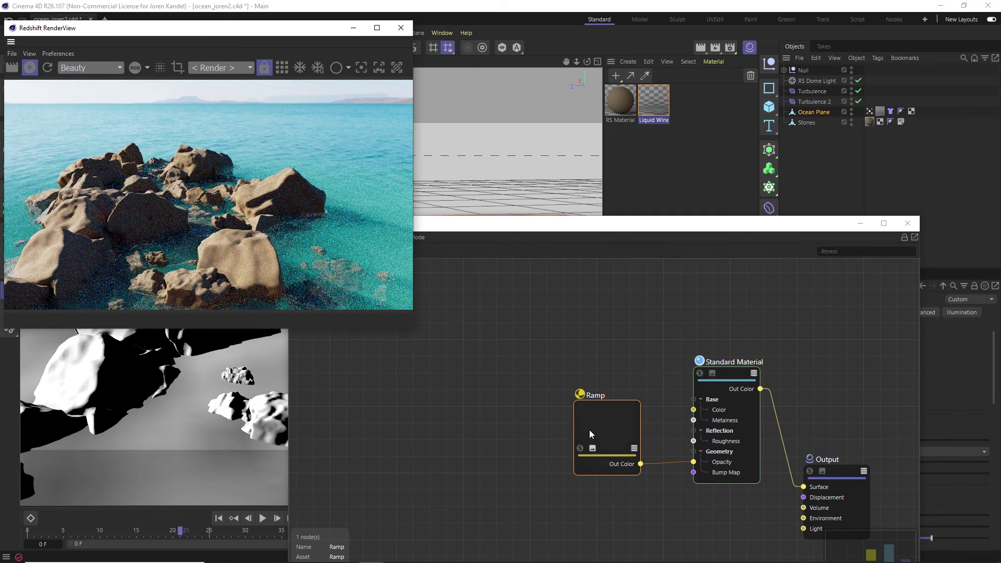
Step: Delete the connection between the Ramp node's output colour and the Standard Material's opacity
left_click(647, 452)
left_click(667, 462)
key("Delete")
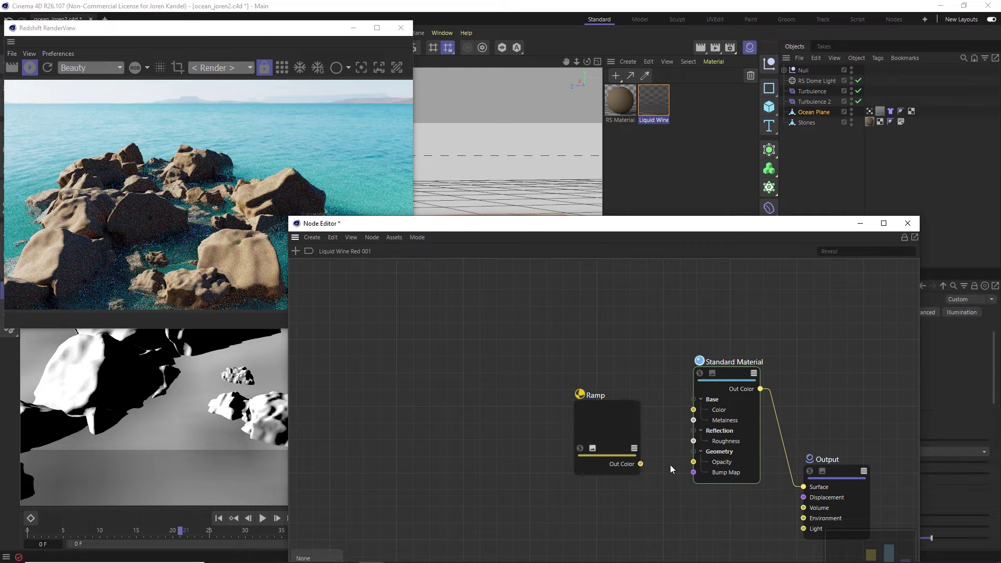
Step: Examine the Standard Material node's reflection and transmission settings, then uncover the render to inspect the water without the ramp
left_click(730, 363)
left_click_drag(714, 225, 446, 244)
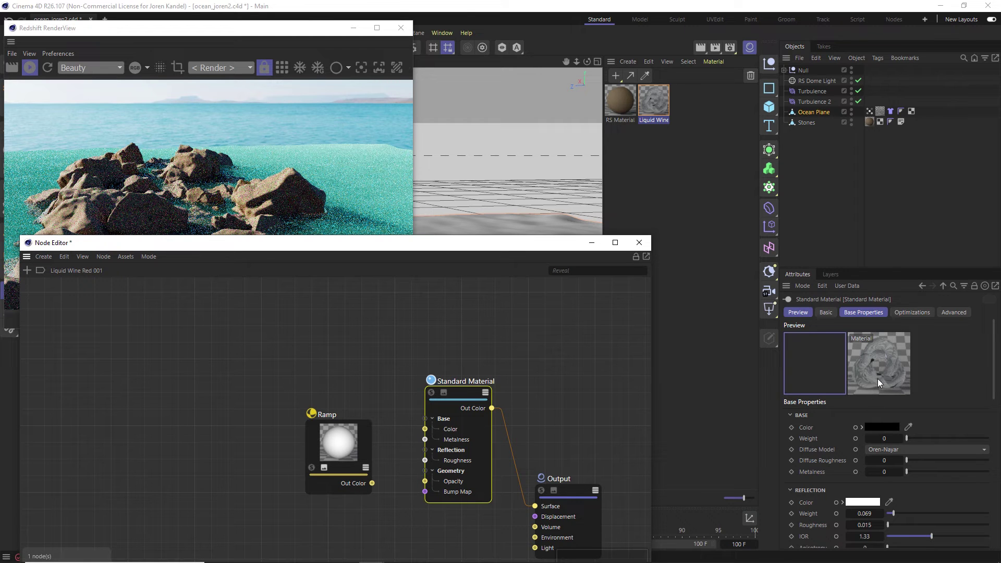
scroll(993, 352, "down", 5)
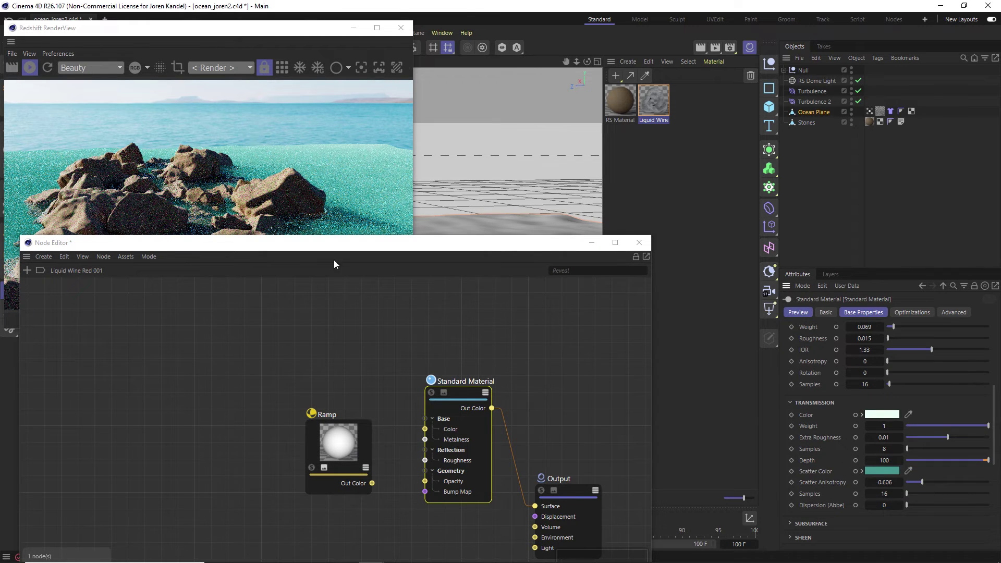
left_click_drag(285, 248, 685, 240)
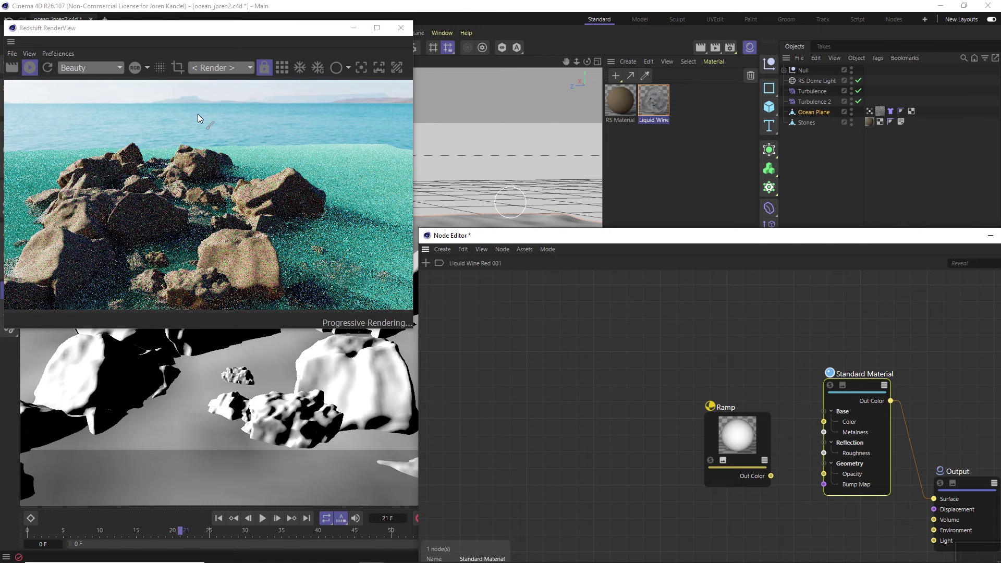
Step: Select the Ramp node and make room for its attributes to examine the circular mapping and the black-and-white gradient
left_click_drag(661, 236, 458, 191)
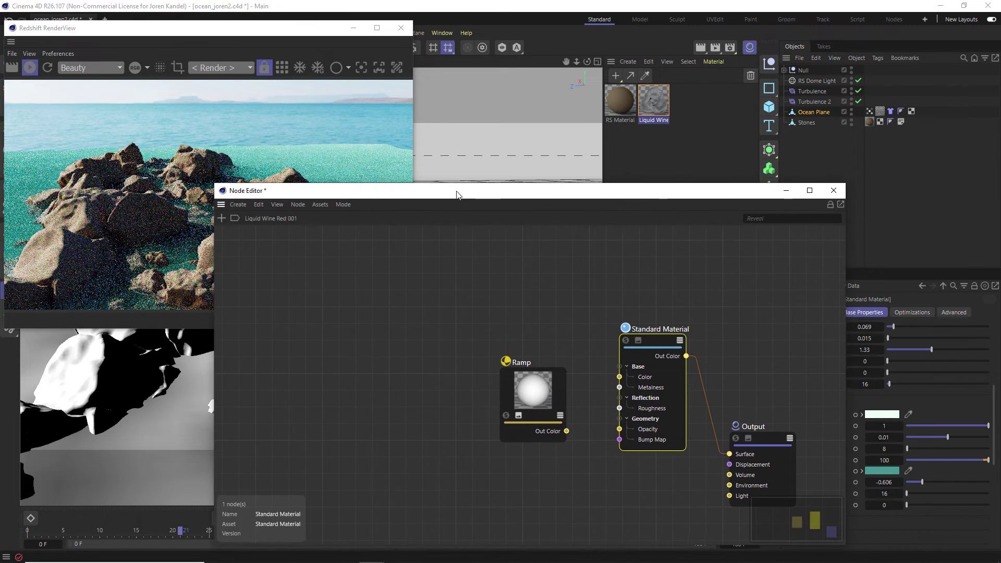
left_click(548, 397)
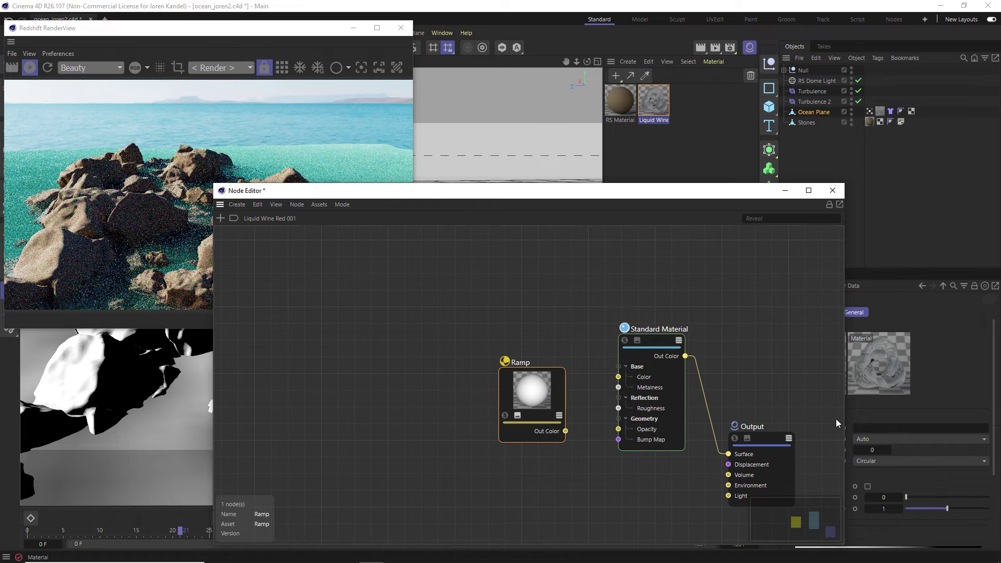
left_click_drag(687, 191, 468, 138)
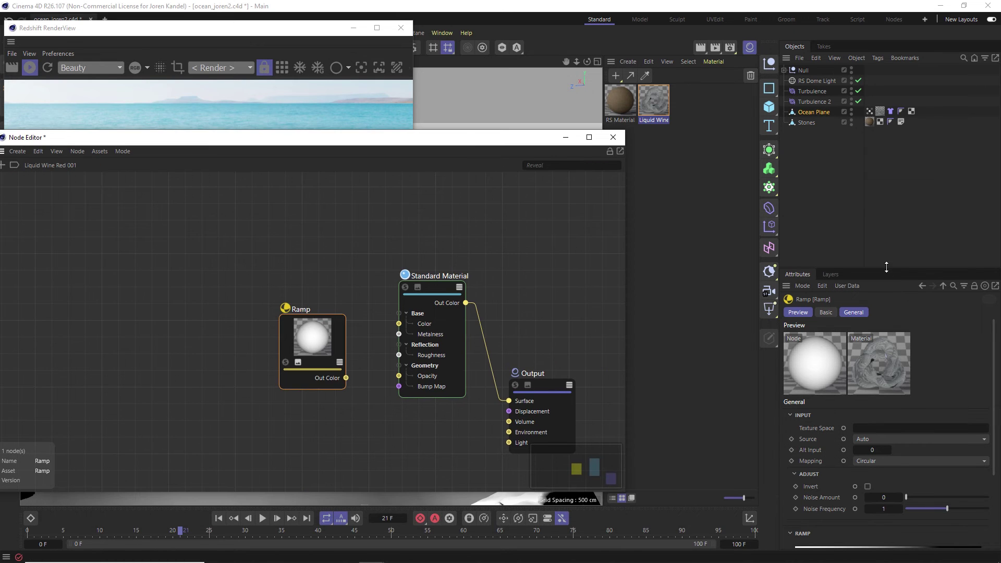
left_click_drag(886, 267, 886, 127)
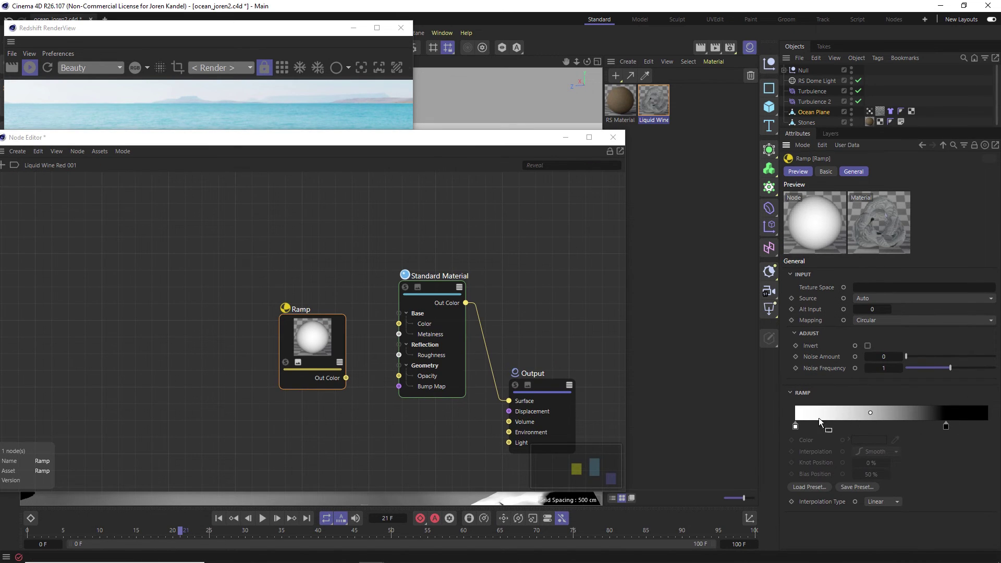
Step: Connect the Ramp node's output colour to the Standard Material's opacity and uncover the render to check the water's edge
left_click_drag(375, 140, 655, 171)
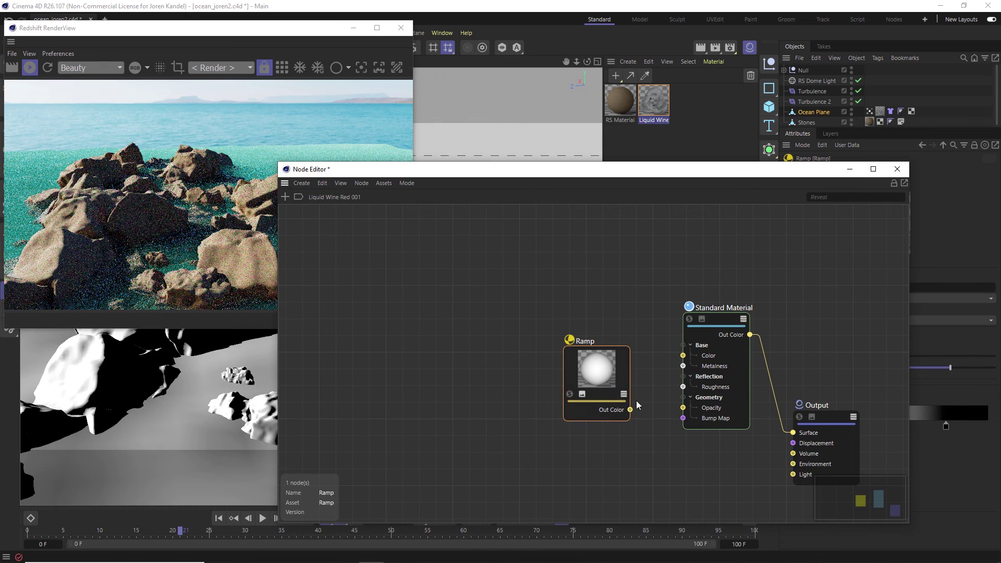
left_click_drag(630, 410, 683, 407)
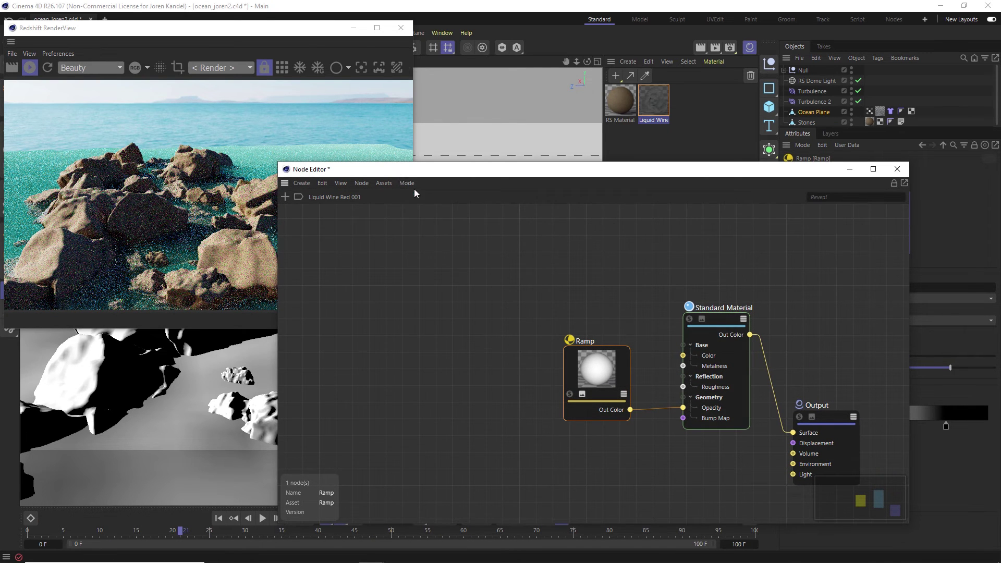
left_click_drag(414, 169, 537, 279)
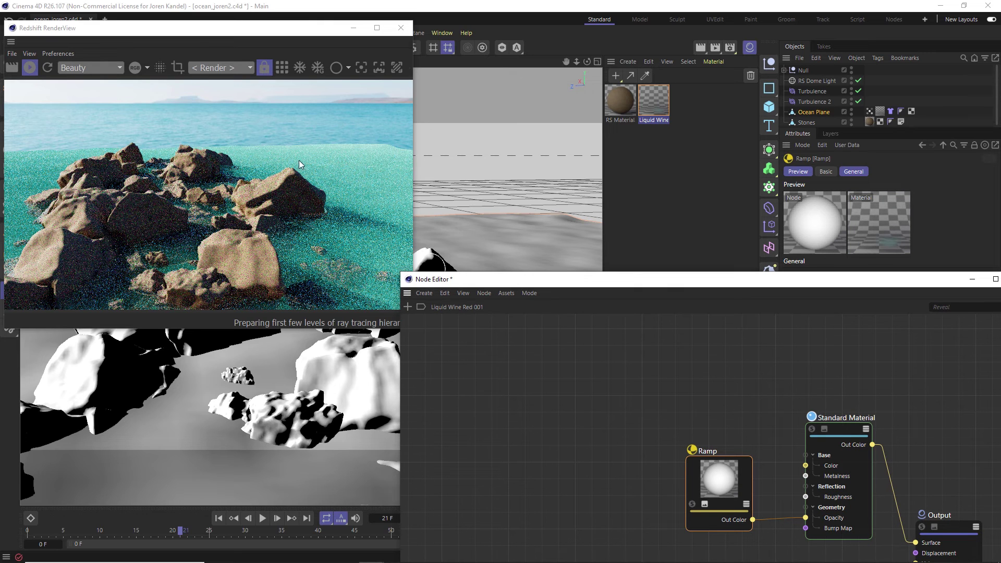